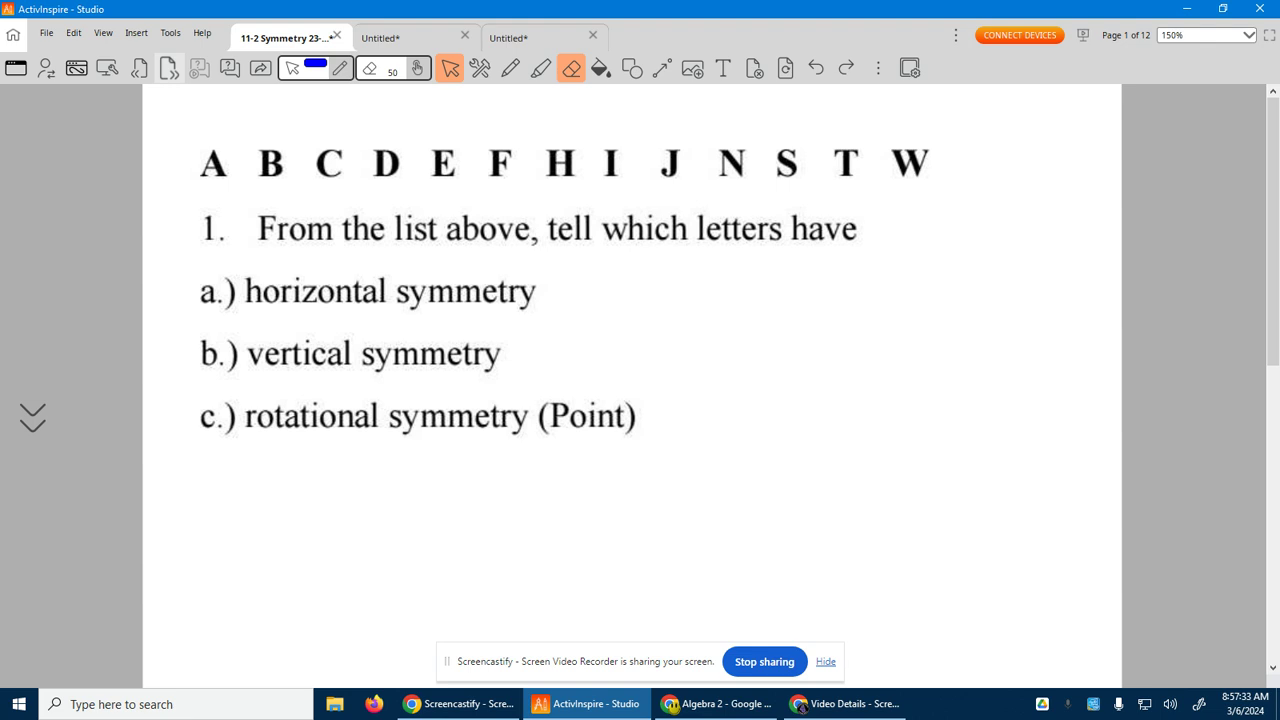
On the A–F flipchart, spin letters A, B and C with their rotate handles.
click(400, 38)
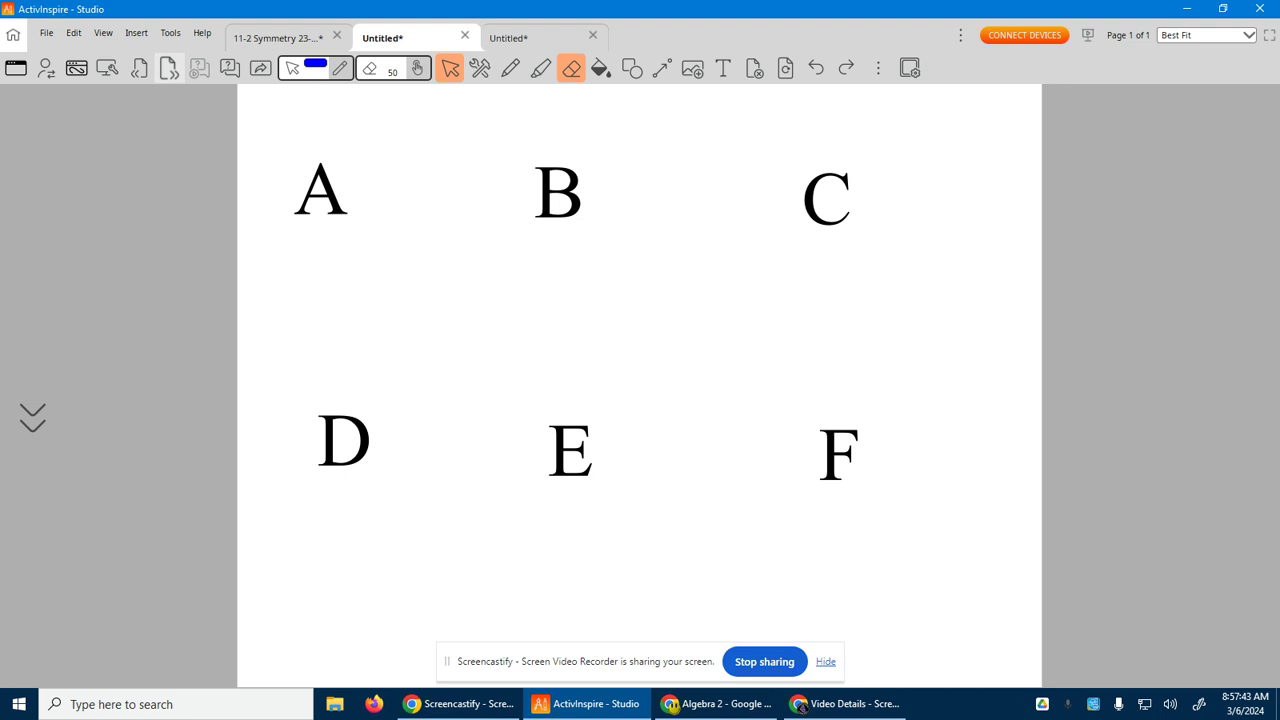
right_click(318, 193)
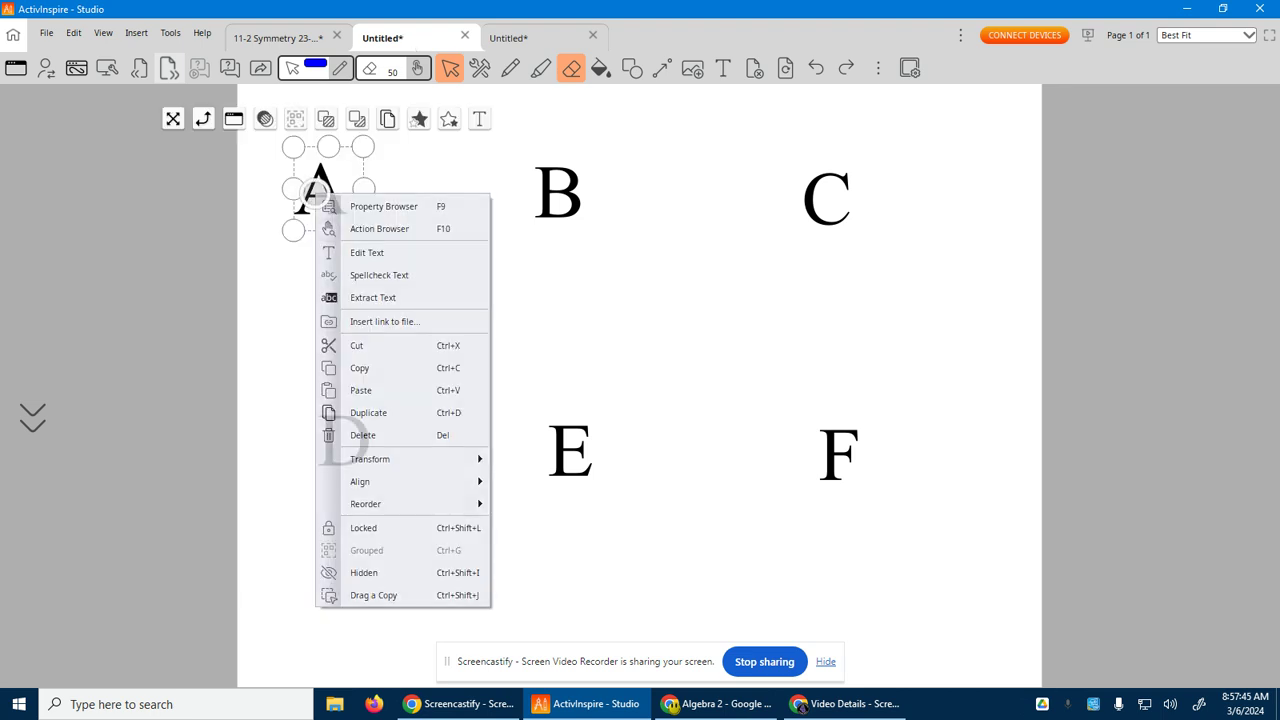
mouse_move(203, 119)
mouse_down()
mouse_move(234, 206)
mouse_move(271, 236)
mouse_move(314, 246)
mouse_move(366, 222)
mouse_move(380, 176)
mouse_move(338, 144)
mouse_move(280, 163)
mouse_move(290, 207)
mouse_move(354, 189)
mouse_move(340, 160)
mouse_up()
click(392, 266)
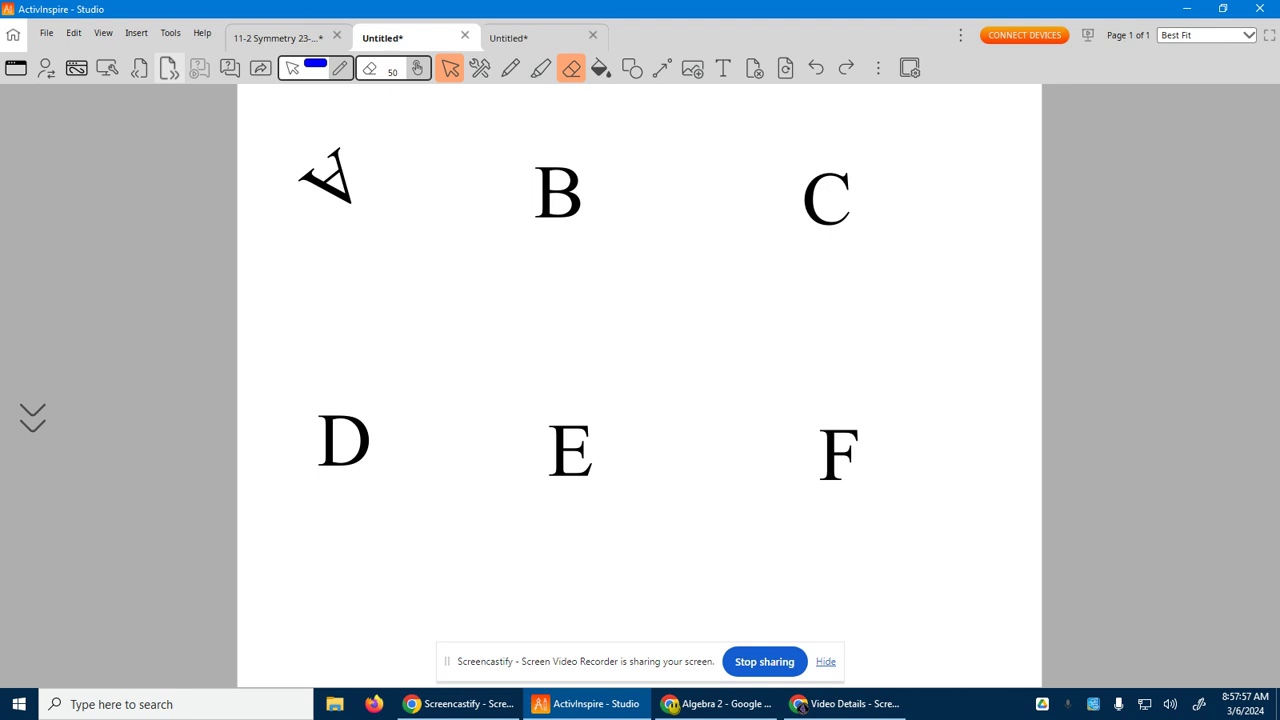
click(546, 180)
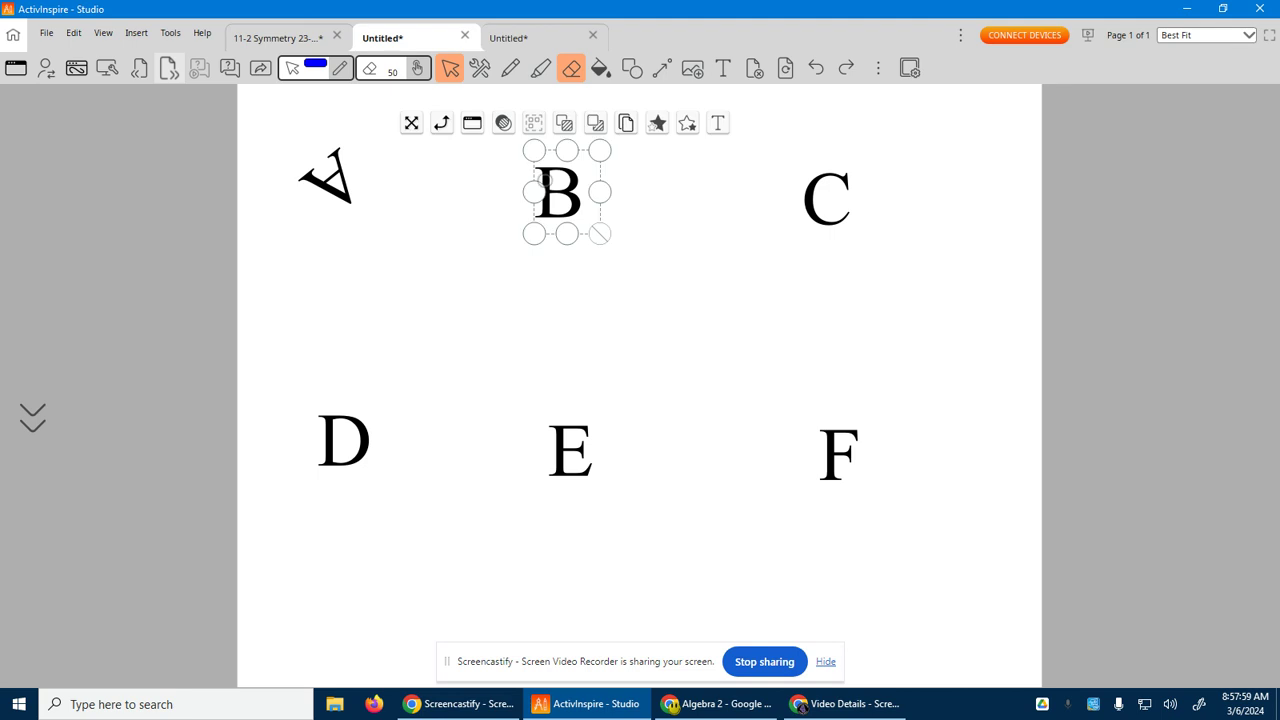
mouse_move(540, 172)
mouse_down()
mouse_move(443, 129)
mouse_move(429, 171)
mouse_move(448, 214)
mouse_move(500, 257)
mouse_move(566, 270)
mouse_move(635, 241)
mouse_move(645, 202)
mouse_move(620, 149)
mouse_move(534, 137)
mouse_move(512, 165)
mouse_up()
click(820, 208)
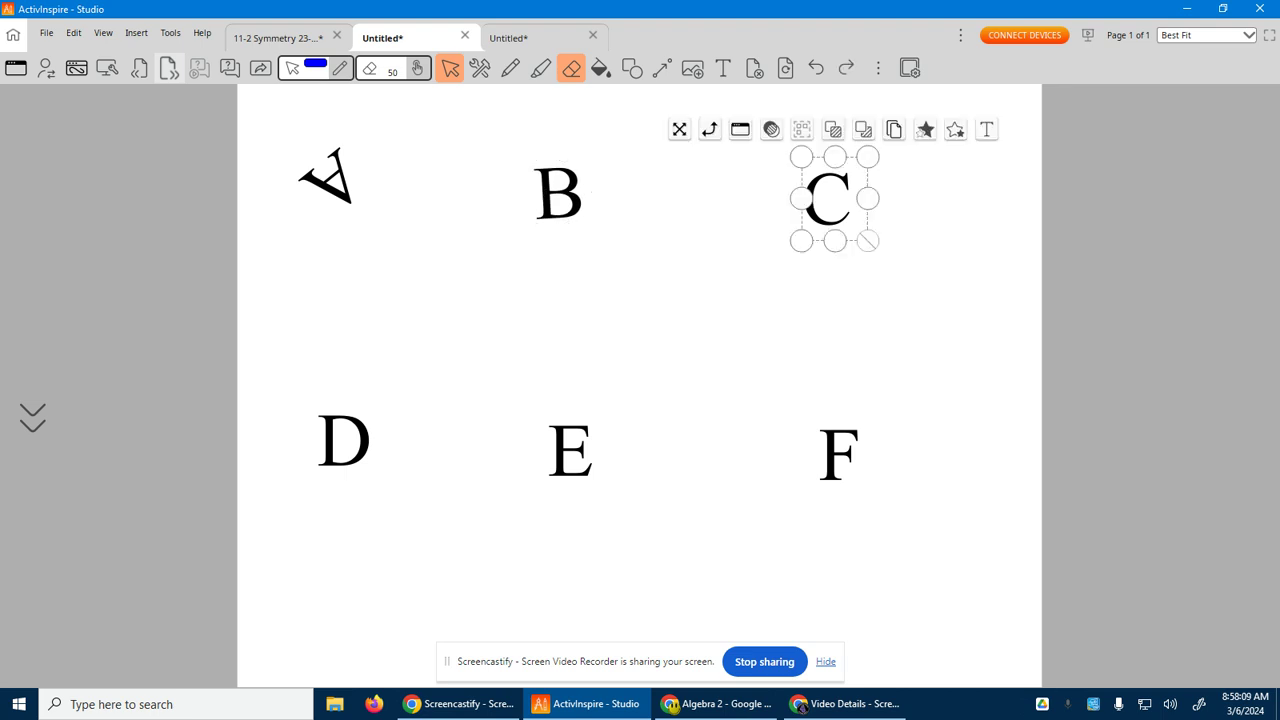
mouse_move(867, 240)
mouse_down()
mouse_move(706, 180)
mouse_move(766, 266)
mouse_move(866, 263)
mouse_move(903, 231)
mouse_move(894, 171)
mouse_move(829, 149)
mouse_move(785, 178)
mouse_up()
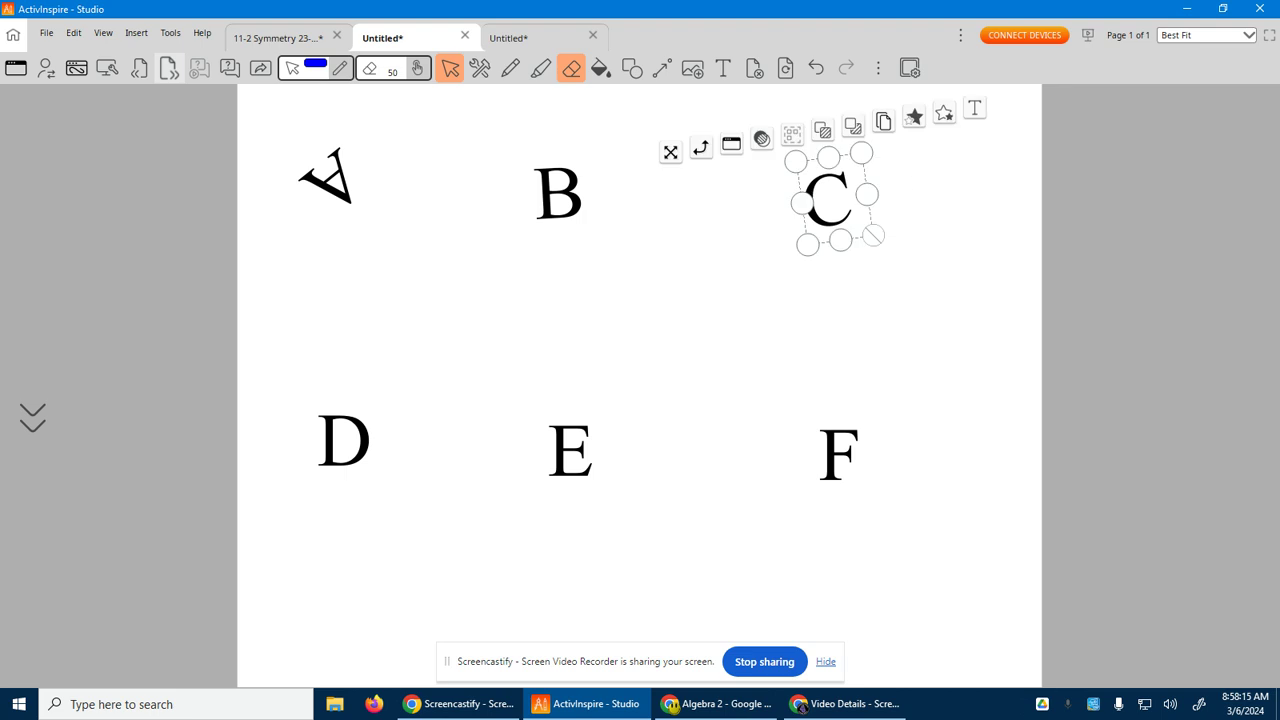
Spin letters D, E and F to test their rotational symmetry.
click(332, 418)
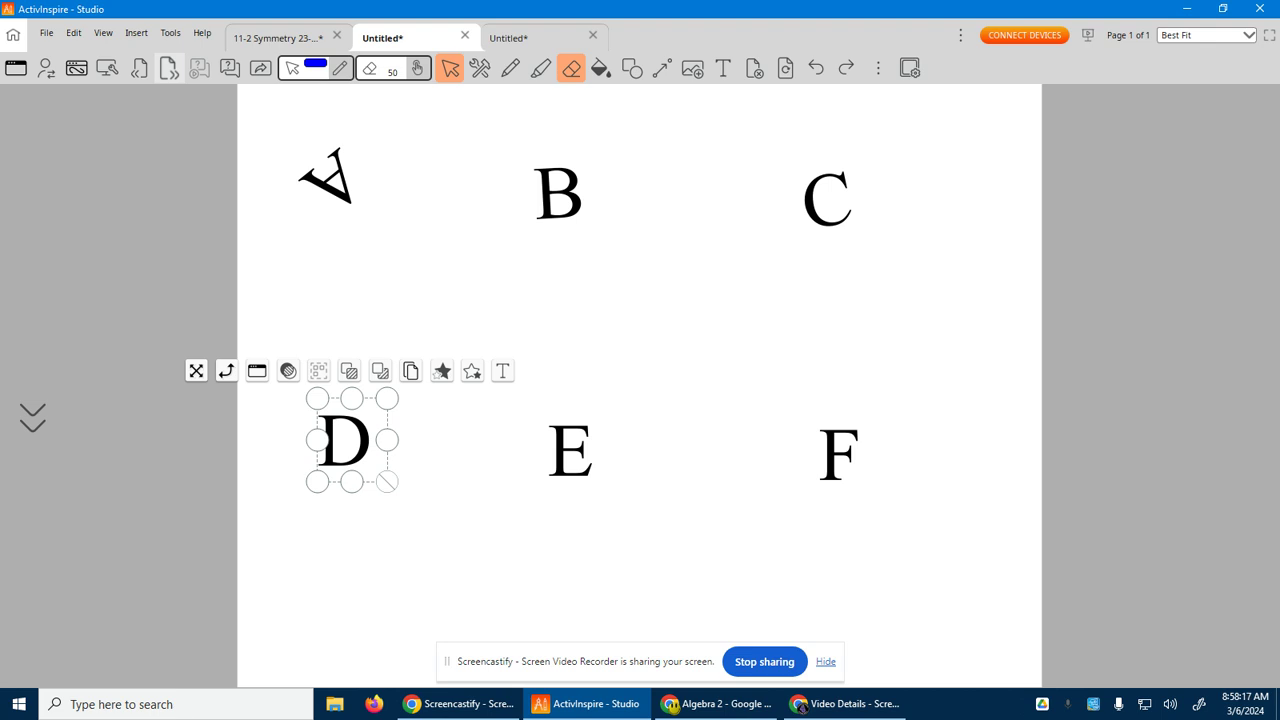
mouse_move(226, 371)
mouse_down()
mouse_move(227, 429)
mouse_move(260, 488)
mouse_move(355, 510)
mouse_move(389, 491)
mouse_move(400, 451)
mouse_move(386, 409)
mouse_move(326, 402)
mouse_move(303, 418)
mouse_up()
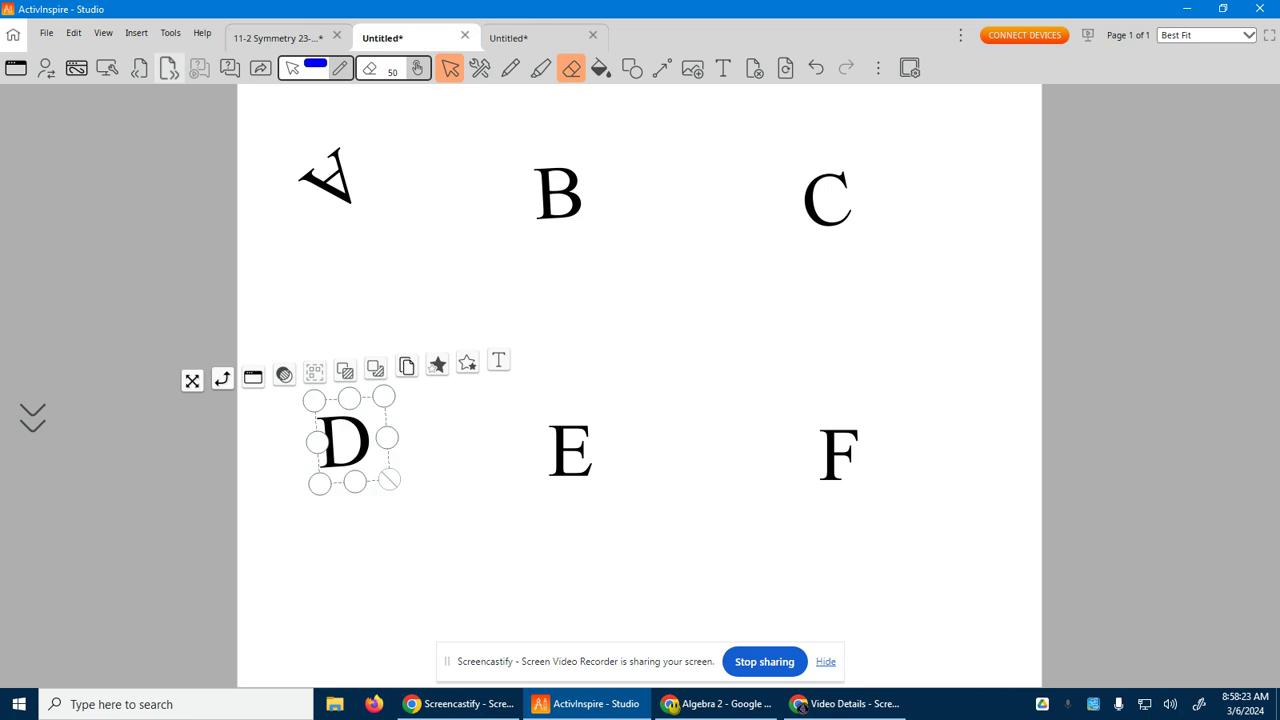
click(570, 452)
mouse_move(454, 380)
mouse_down()
mouse_move(457, 466)
mouse_move(531, 500)
mouse_move(616, 472)
mouse_move(602, 418)
mouse_move(531, 414)
mouse_move(524, 430)
mouse_up()
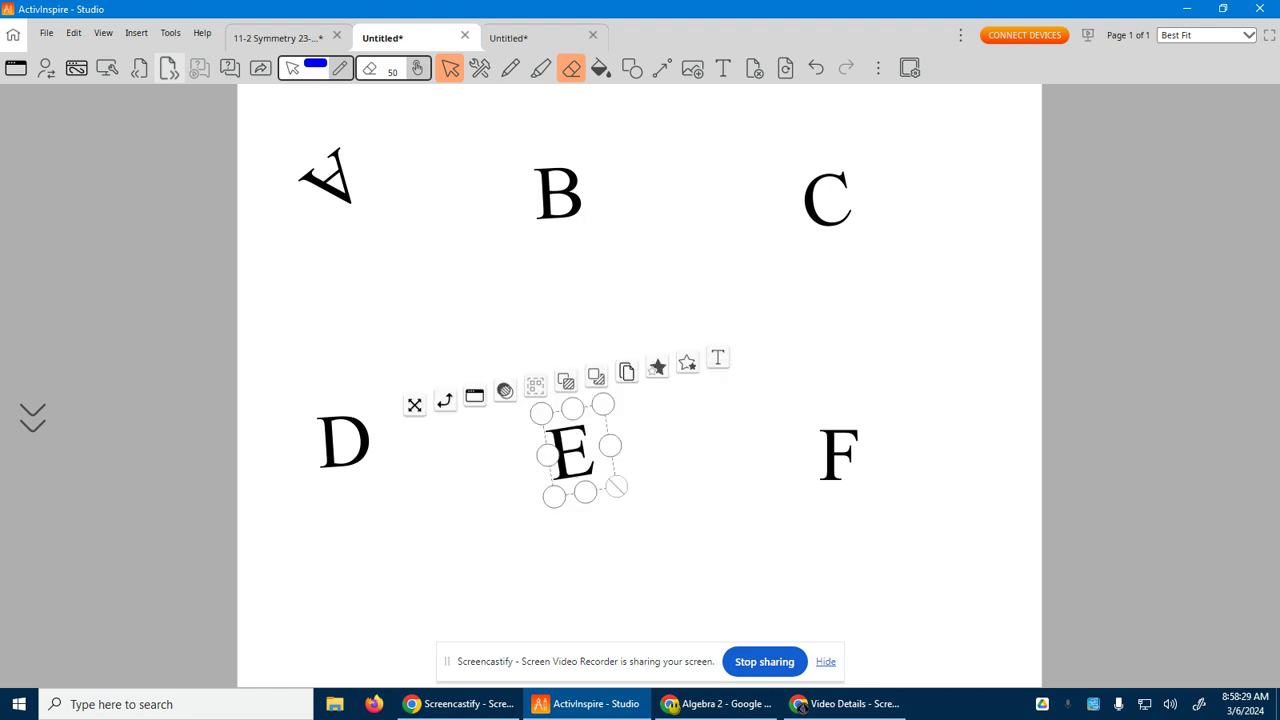
click(838, 452)
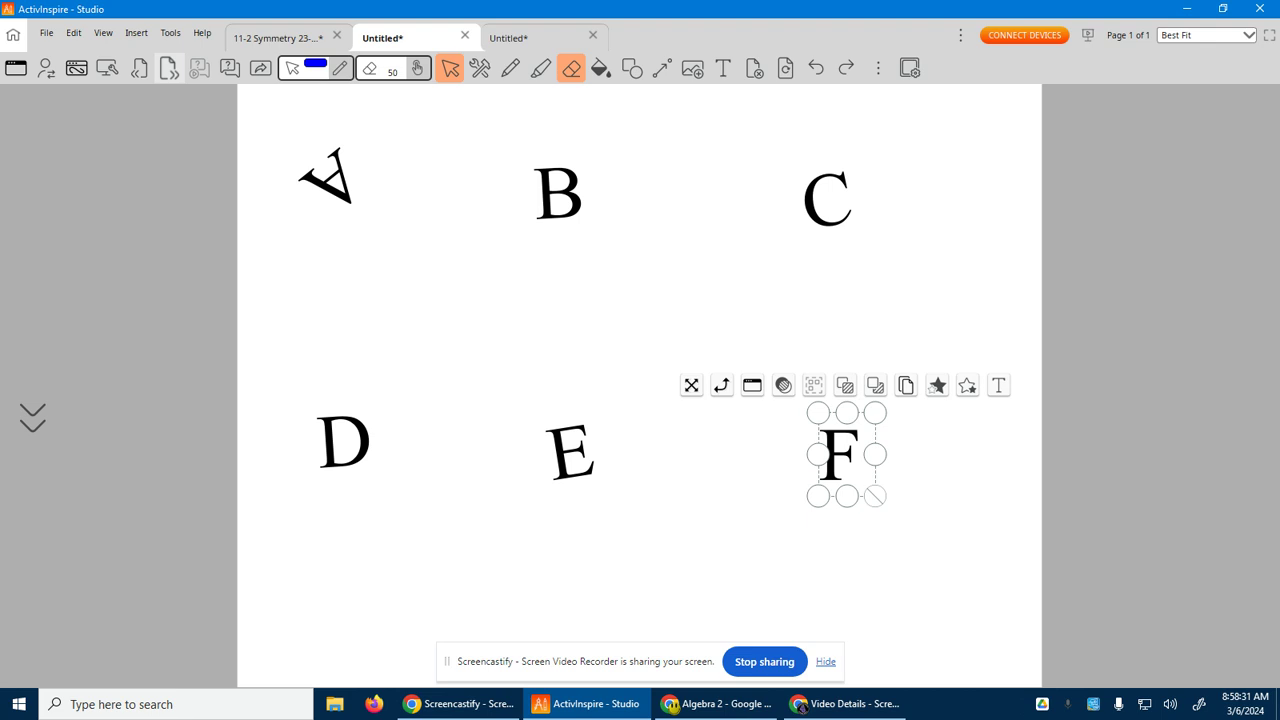
mouse_move(818, 412)
mouse_down()
mouse_move(829, 434)
mouse_move(720, 466)
mouse_move(786, 523)
mouse_move(860, 515)
mouse_move(886, 457)
mouse_move(866, 429)
mouse_move(812, 446)
mouse_up()
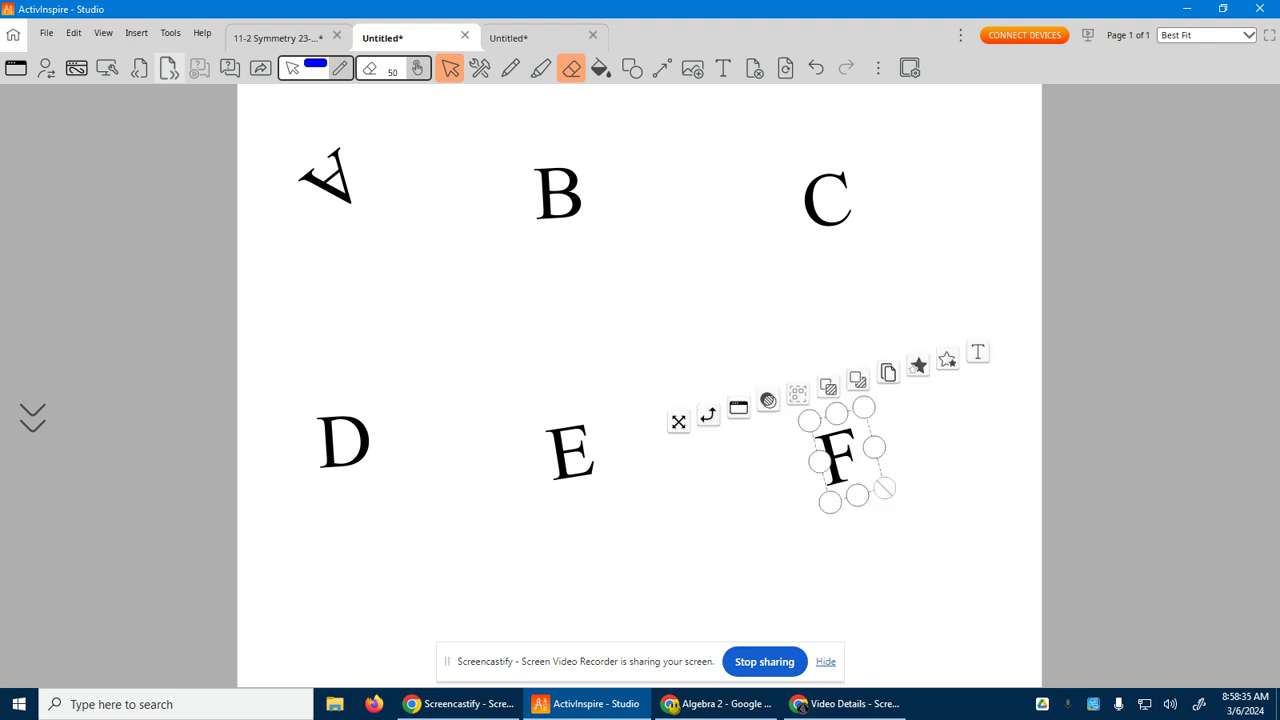
On the H–W flipchart, spin H, I and J a half turn to compare their appearance.
click(510, 38)
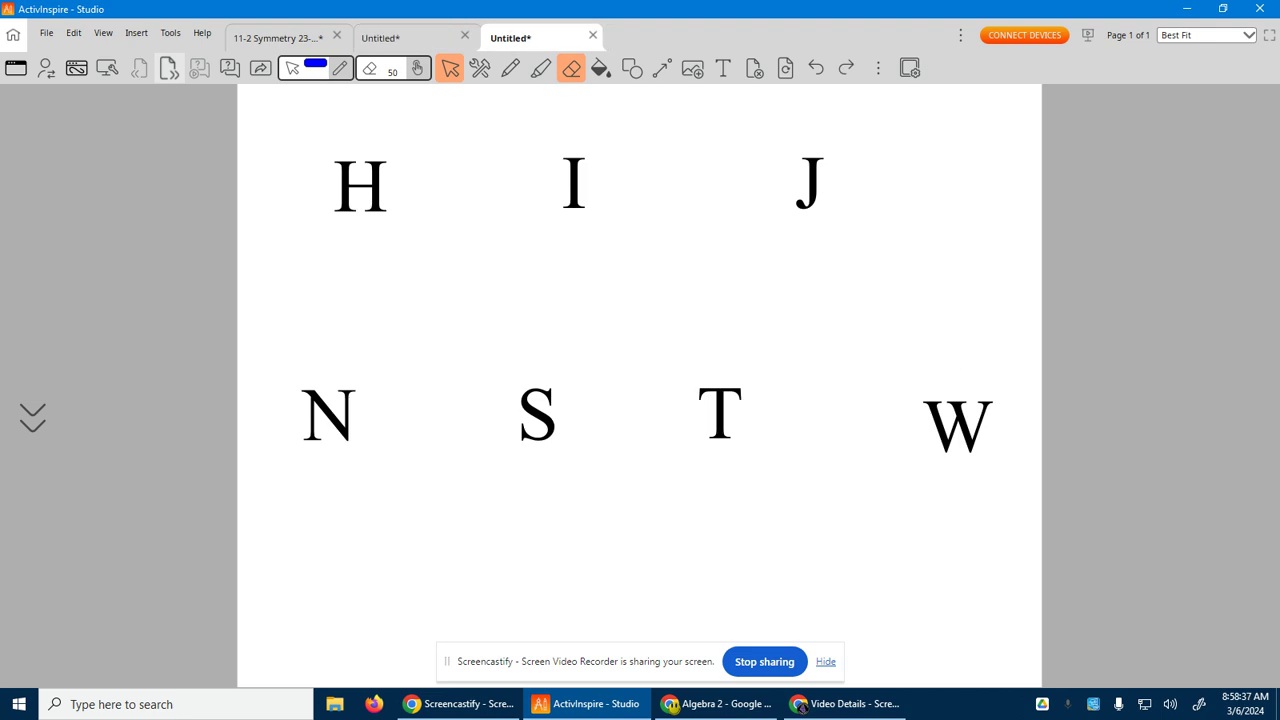
click(357, 190)
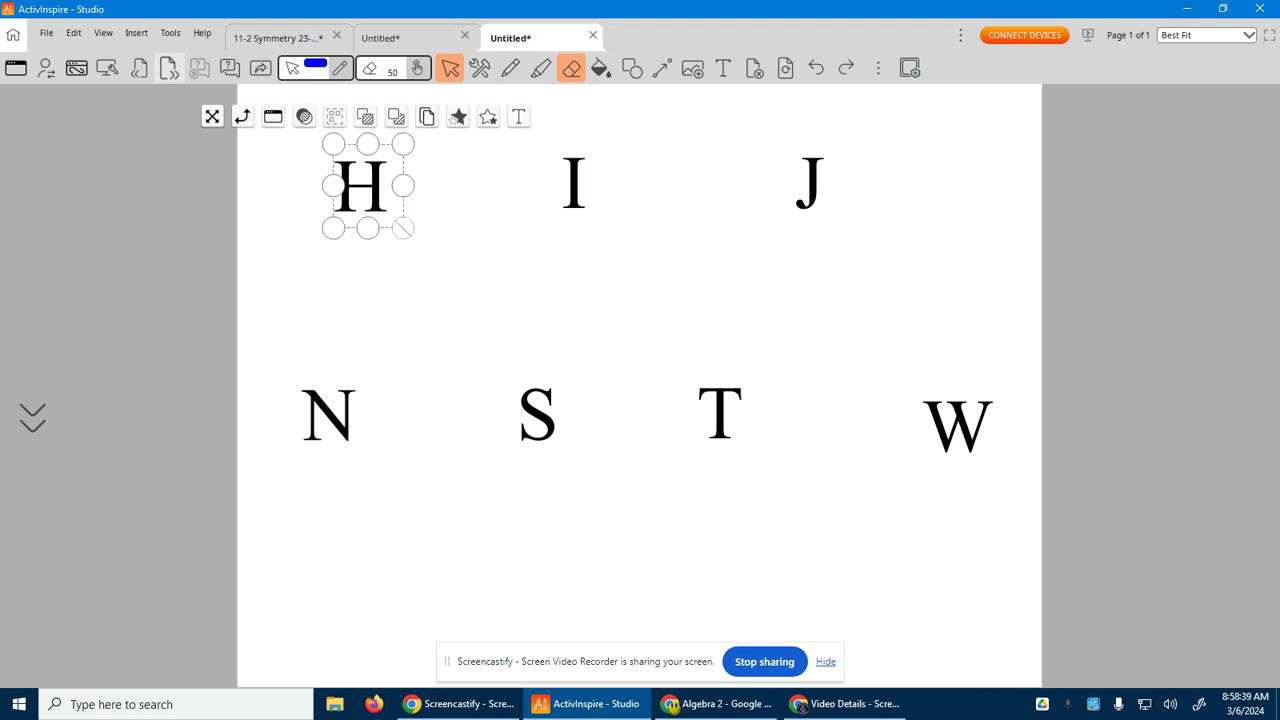
mouse_move(333, 144)
mouse_down()
mouse_move(345, 170)
mouse_move(234, 126)
mouse_move(240, 197)
mouse_move(281, 242)
mouse_move(329, 254)
mouse_move(397, 243)
mouse_move(428, 210)
mouse_move(420, 157)
mouse_move(371, 137)
mouse_move(329, 165)
mouse_up()
click(570, 200)
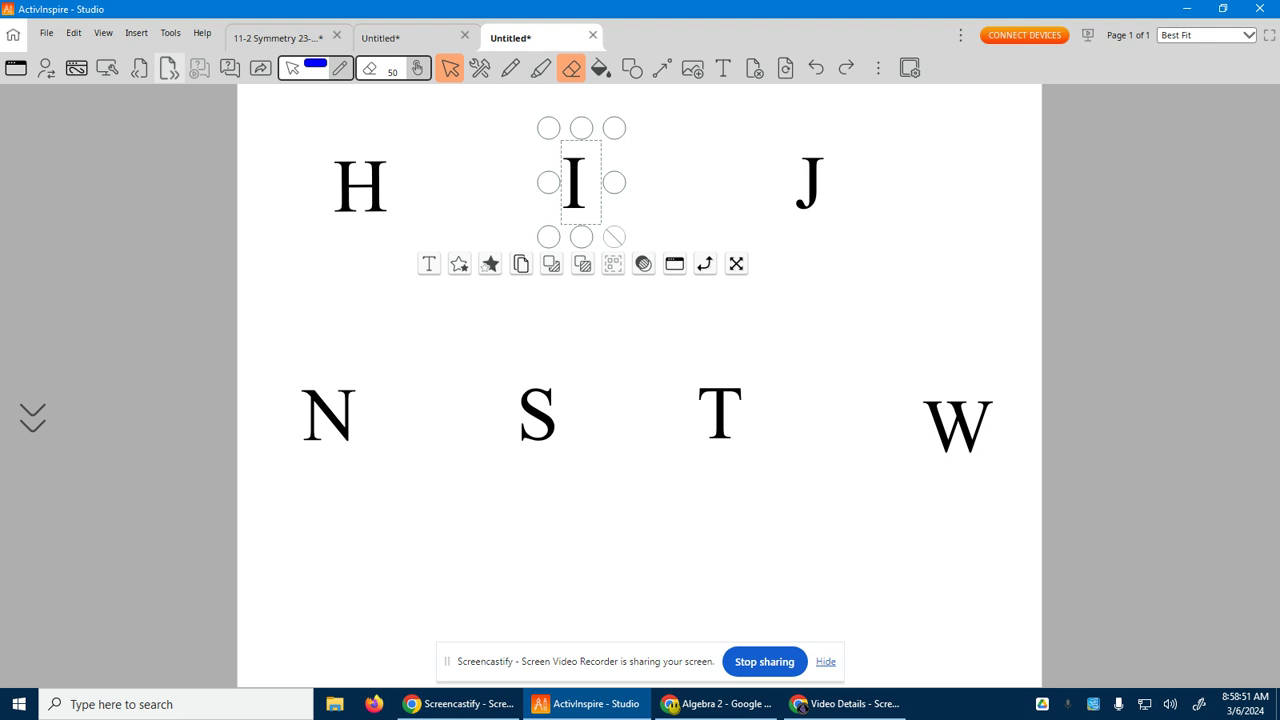
mouse_move(614, 182)
mouse_down()
mouse_move(705, 215)
mouse_move(686, 169)
mouse_move(606, 126)
mouse_move(534, 157)
mouse_move(534, 180)
mouse_move(565, 218)
mouse_move(624, 209)
mouse_up()
click(810, 205)
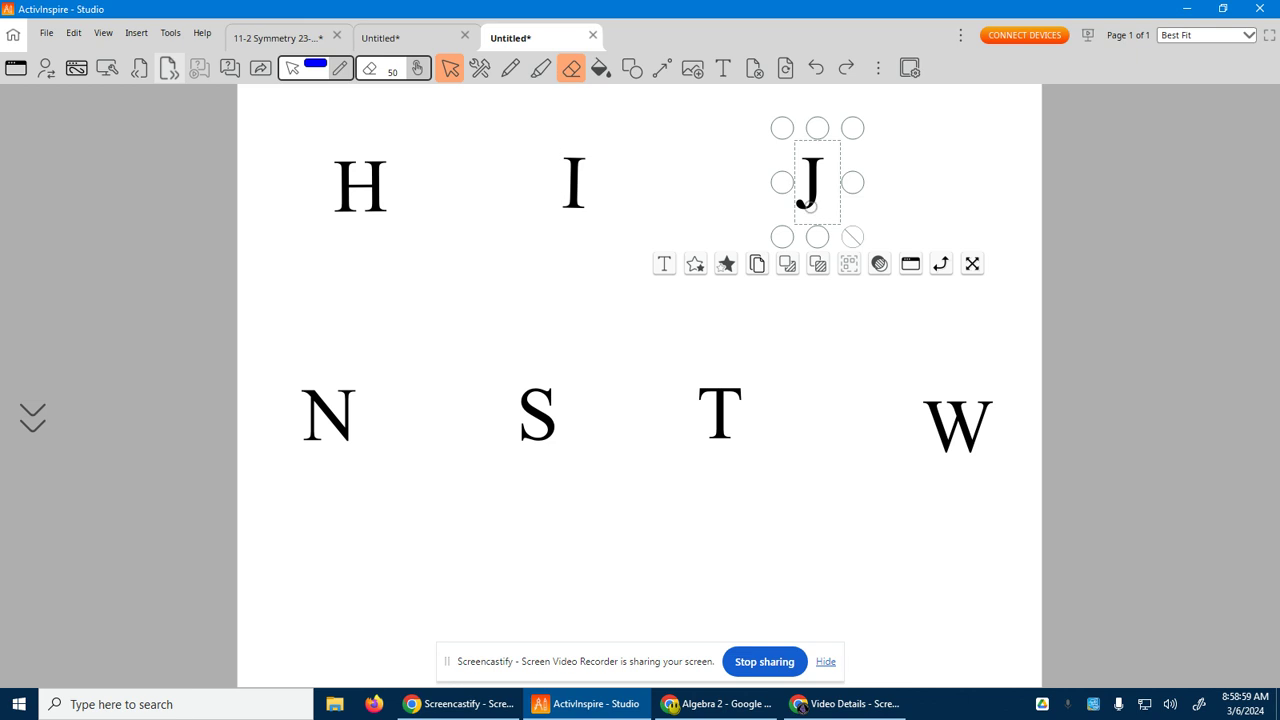
mouse_move(852, 128)
mouse_down()
mouse_move(934, 186)
mouse_move(846, 117)
mouse_move(749, 163)
mouse_move(762, 226)
mouse_move(854, 243)
mouse_move(878, 224)
mouse_up()
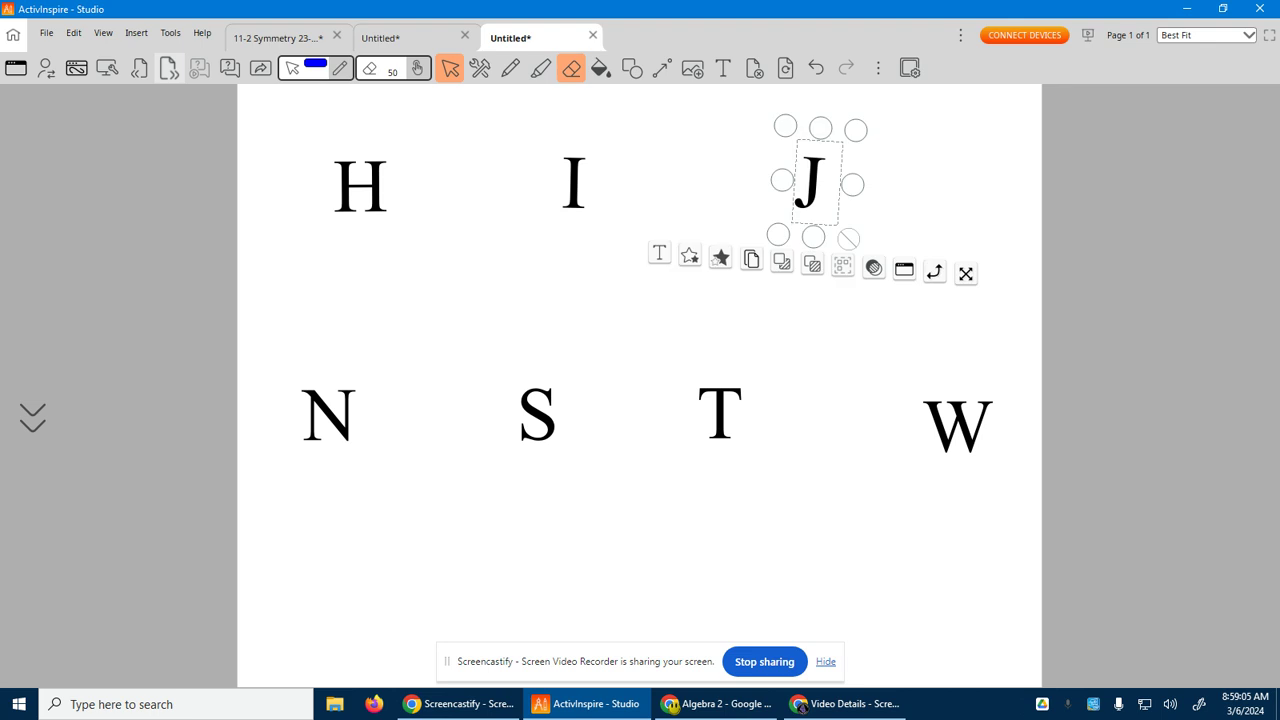
click(337, 427)
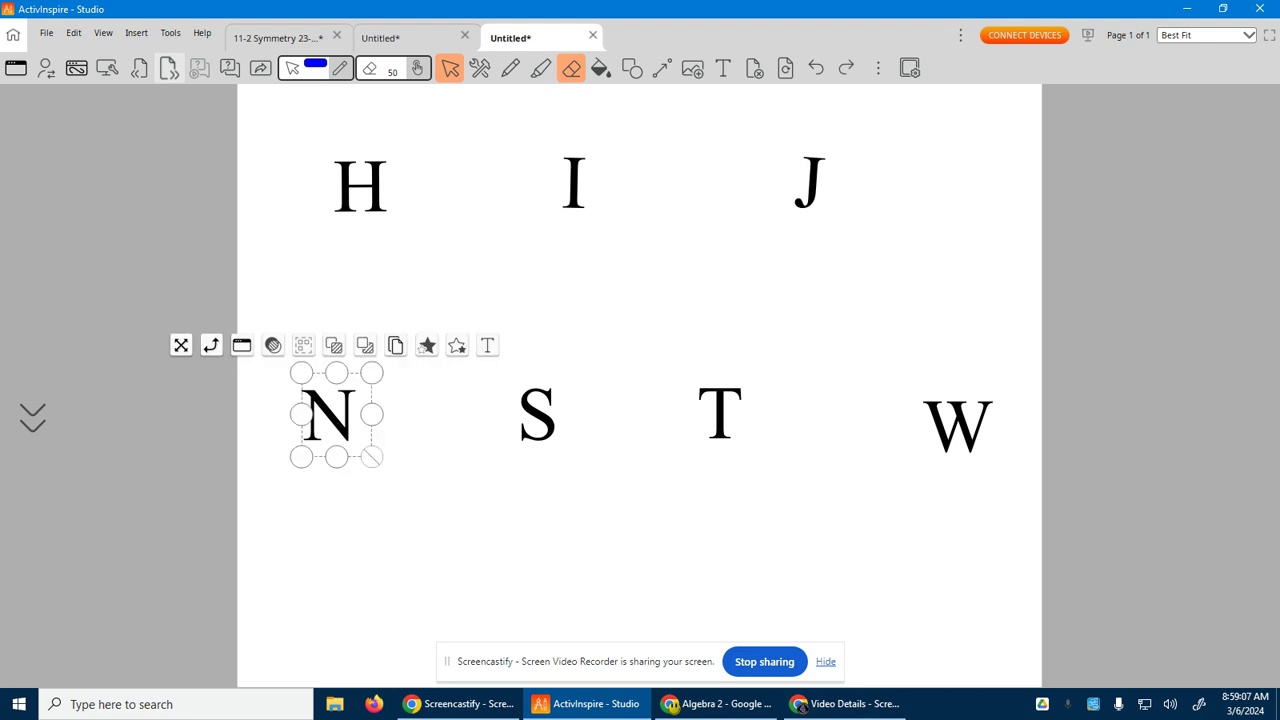
Rotate N, S, T (upside down) and W, then return each to upright.
mouse_move(337, 427)
mouse_down()
mouse_move(211, 345)
mouse_move(206, 366)
mouse_move(202, 345)
mouse_move(194, 366)
mouse_move(217, 446)
mouse_move(283, 494)
mouse_move(376, 469)
mouse_move(398, 445)
mouse_move(400, 414)
mouse_move(323, 368)
mouse_move(293, 397)
mouse_move(297, 374)
mouse_move(380, 417)
mouse_move(383, 447)
mouse_move(314, 371)
mouse_move(297, 403)
mouse_move(305, 387)
mouse_move(368, 410)
mouse_move(374, 449)
mouse_move(380, 417)
mouse_move(334, 369)
mouse_move(297, 397)
mouse_move(340, 382)
mouse_move(371, 425)
mouse_move(320, 377)
mouse_move(303, 403)
mouse_up()
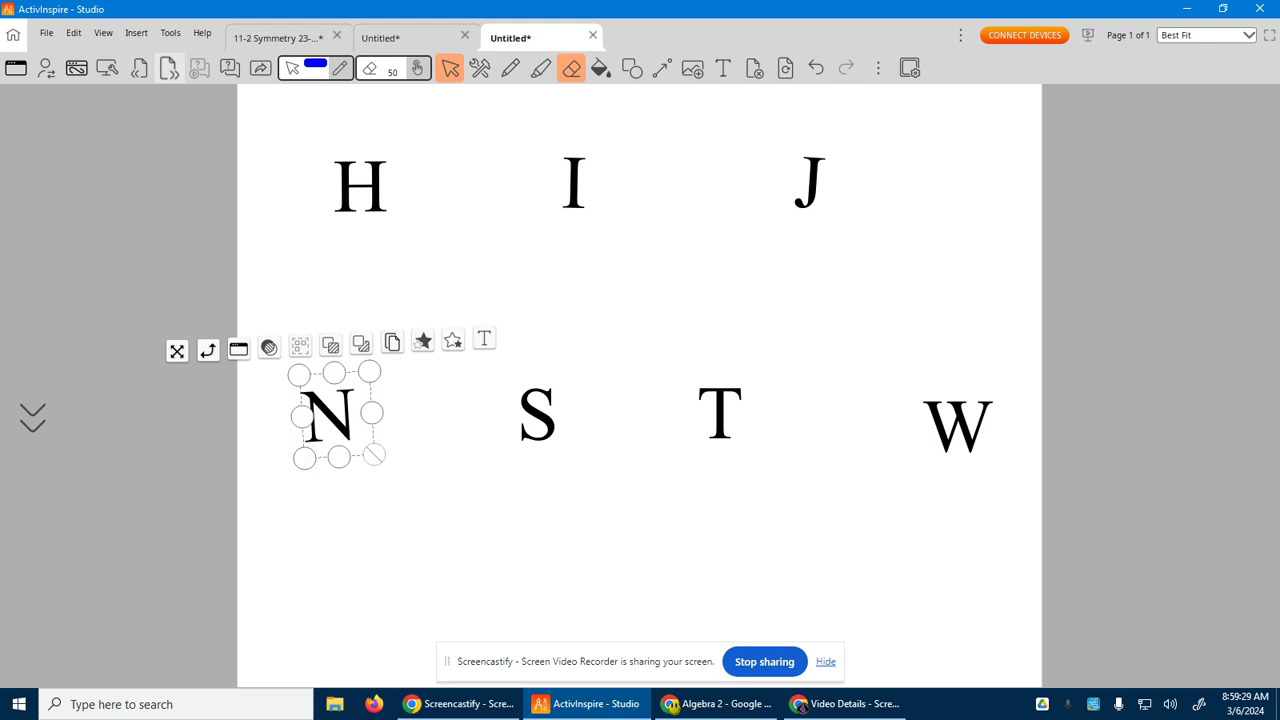
click(537, 413)
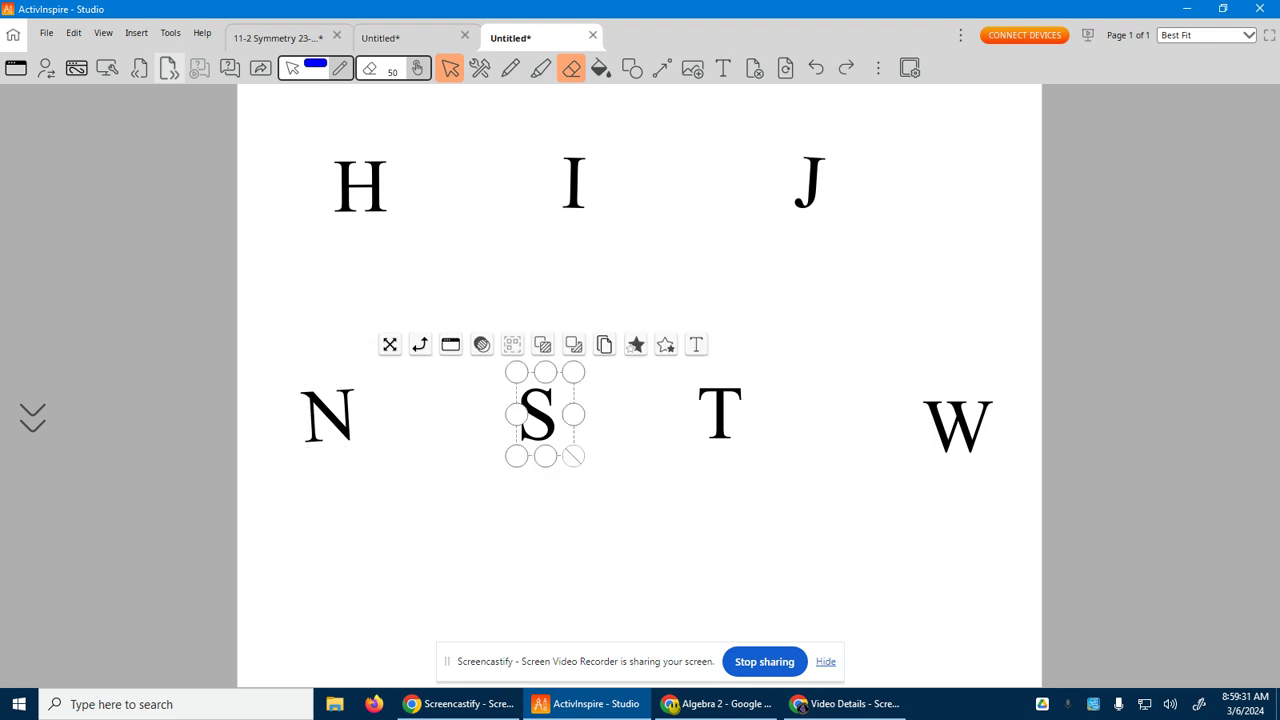
mouse_move(420, 344)
mouse_down()
mouse_move(409, 380)
mouse_move(419, 435)
mouse_move(474, 486)
mouse_move(580, 466)
mouse_move(594, 440)
mouse_move(597, 417)
mouse_move(550, 360)
mouse_move(486, 378)
mouse_move(483, 439)
mouse_move(549, 463)
mouse_move(587, 430)
mouse_move(585, 395)
mouse_move(518, 385)
mouse_move(514, 402)
mouse_up()
click(716, 430)
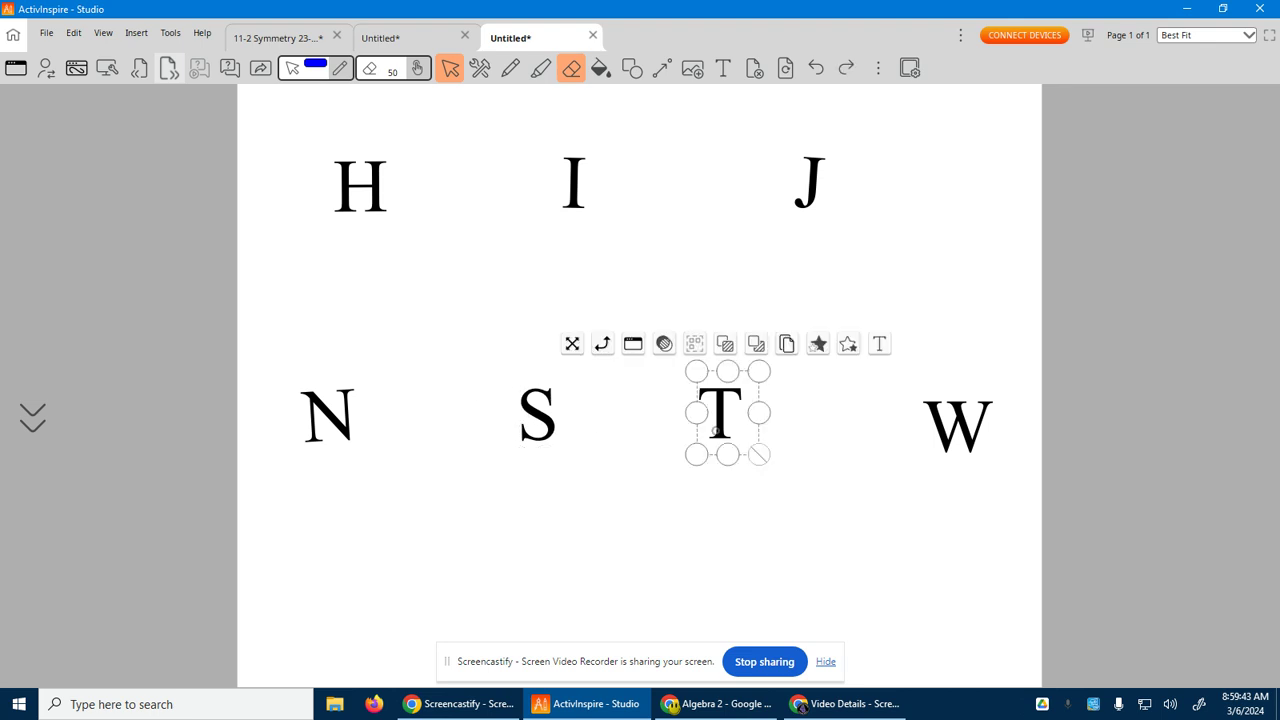
mouse_move(602, 343)
mouse_down()
mouse_move(595, 362)
mouse_move(668, 464)
mouse_move(778, 446)
mouse_move(786, 432)
mouse_move(736, 358)
mouse_move(680, 377)
mouse_up()
click(921, 400)
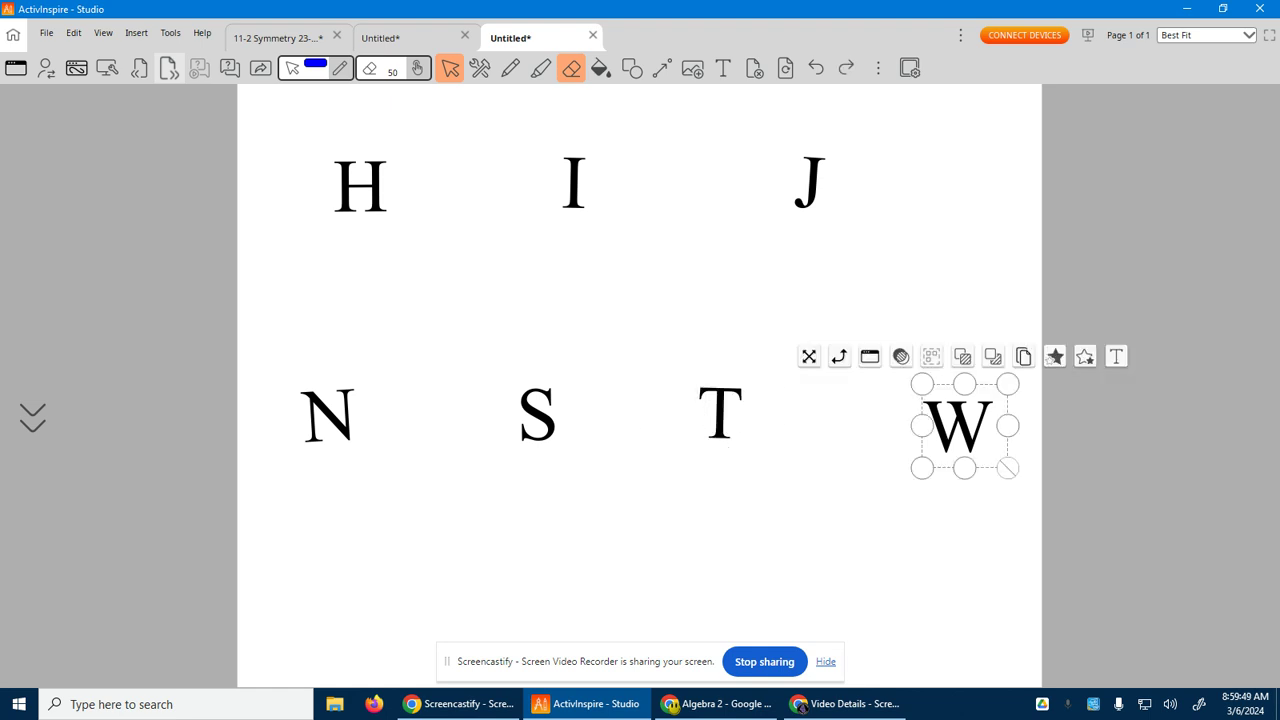
mouse_move(920, 398)
mouse_down()
mouse_move(854, 480)
mouse_move(997, 466)
mouse_move(969, 374)
mouse_move(911, 400)
mouse_move(921, 386)
mouse_up()
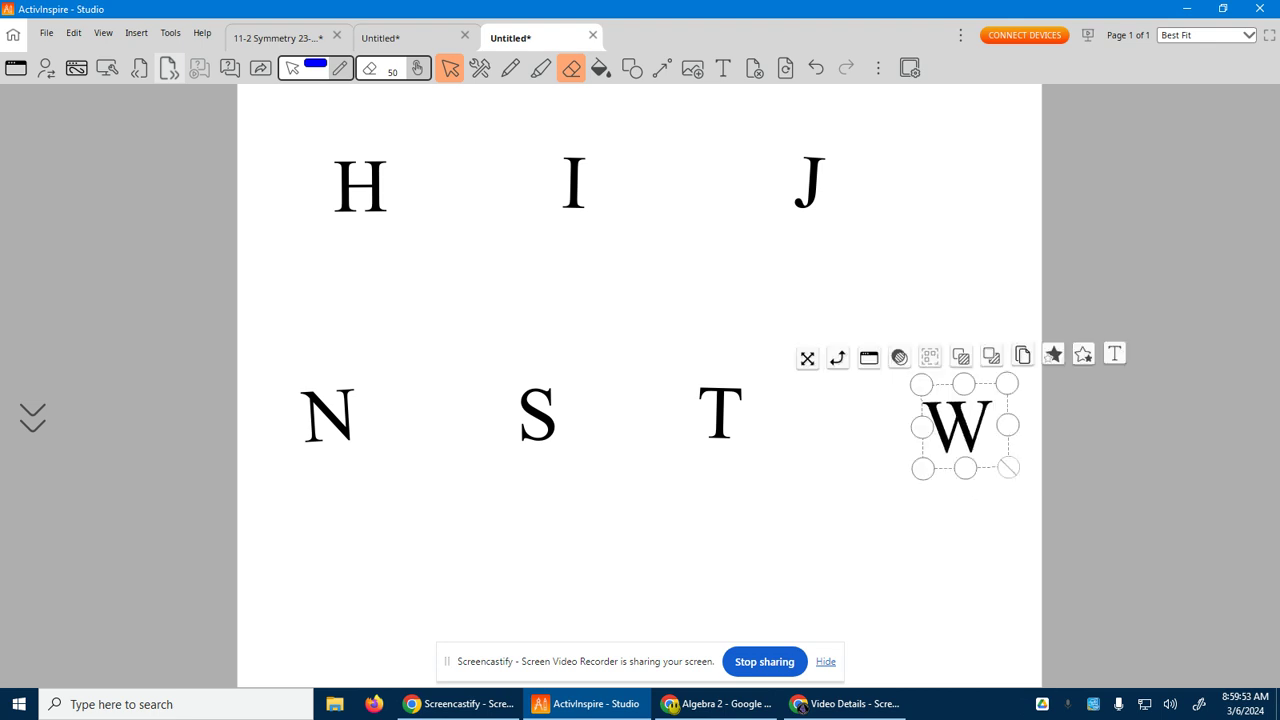
On the 11-2 Symmetry worksheet, pen-circle H, I, N and S in blue and mark item c.
click(290, 38)
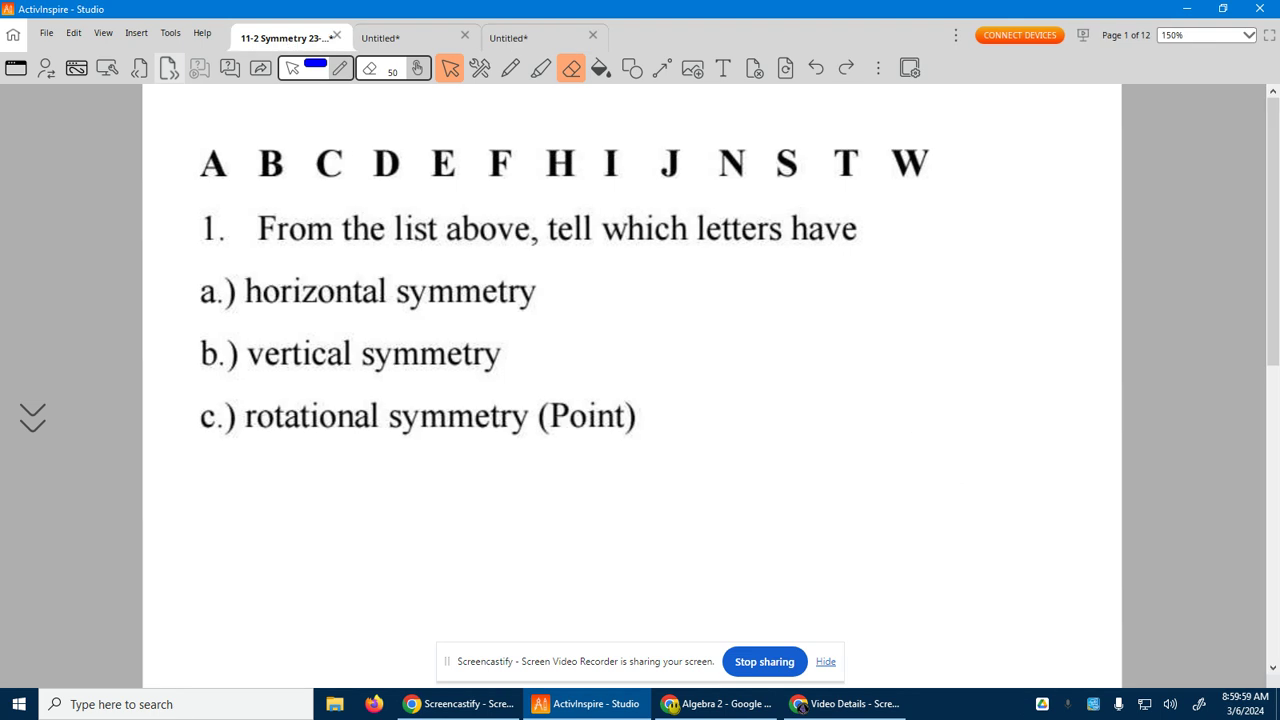
click(510, 67)
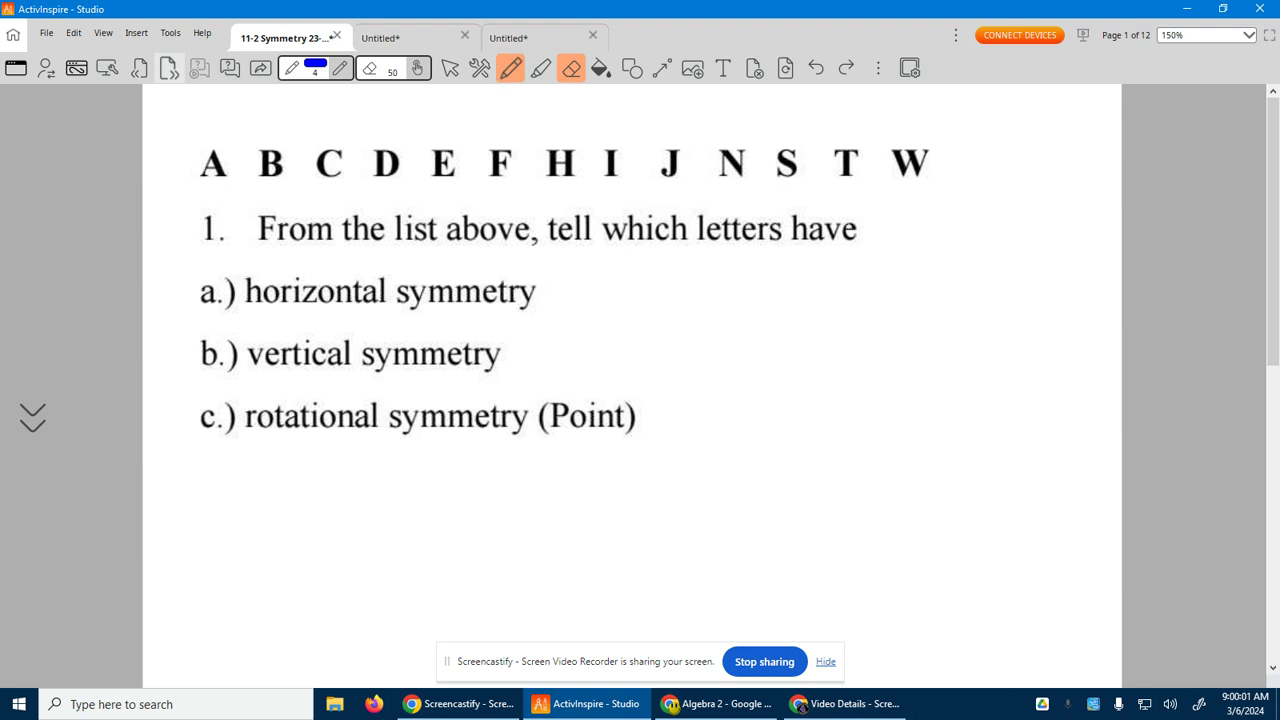
mouse_move(545, 186)
mouse_down()
mouse_move(586, 180)
mouse_move(535, 180)
mouse_move(560, 188)
mouse_move(592, 150)
mouse_move(612, 188)
mouse_up()
mouse_move(715, 185)
mouse_down()
mouse_move(790, 138)
mouse_move(772, 186)
mouse_up()
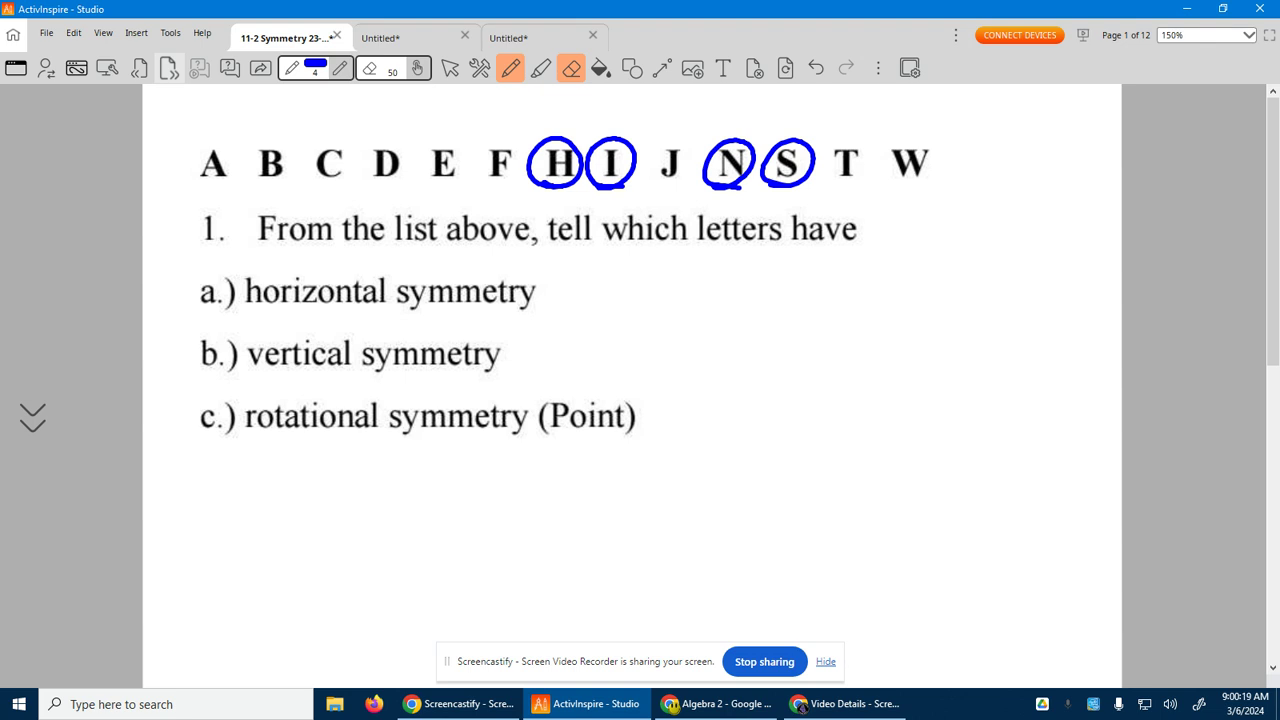
mouse_move(740, 402)
mouse_down()
mouse_move(768, 444)
mouse_move(755, 402)
mouse_up()
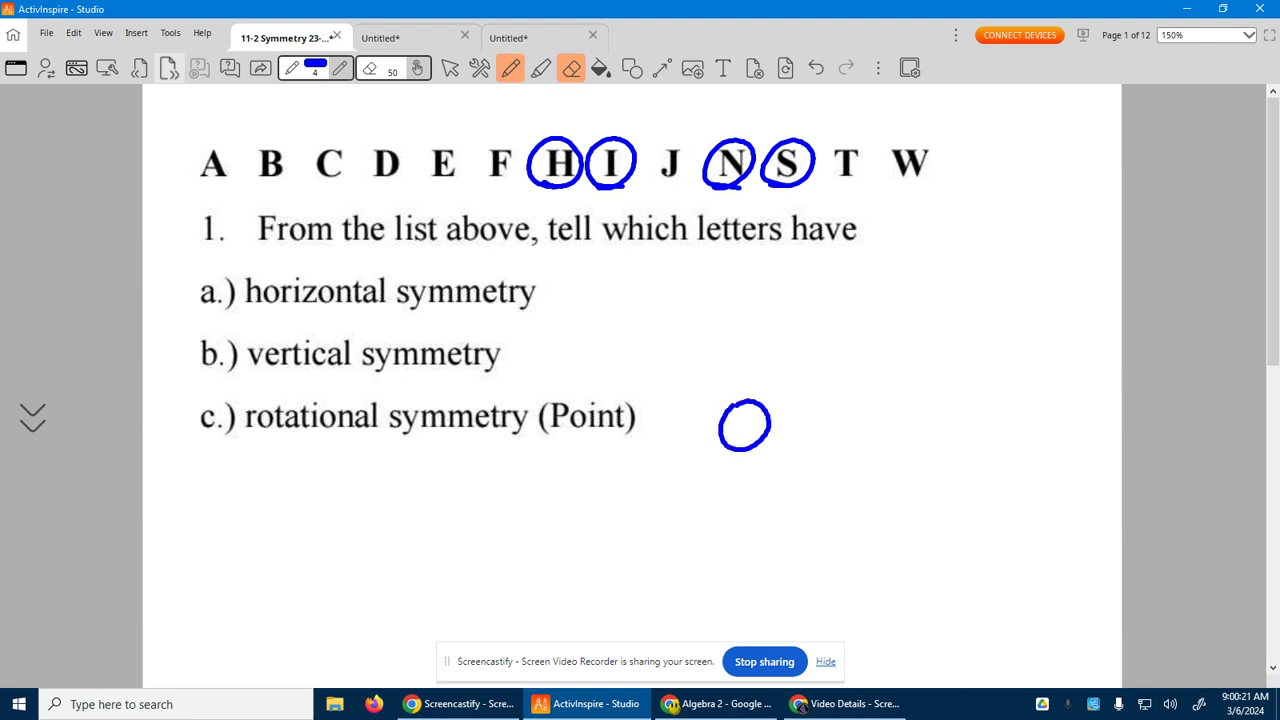